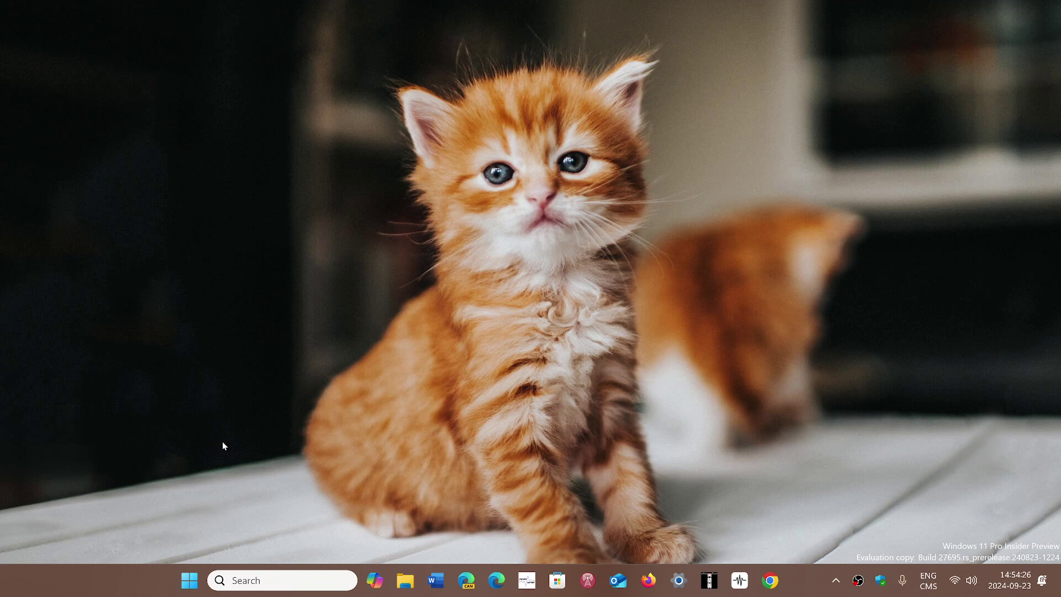
- Launch Task Manager from the Start button's quick-link menu
{"action": "right_click", "coordinate": [190, 582]}
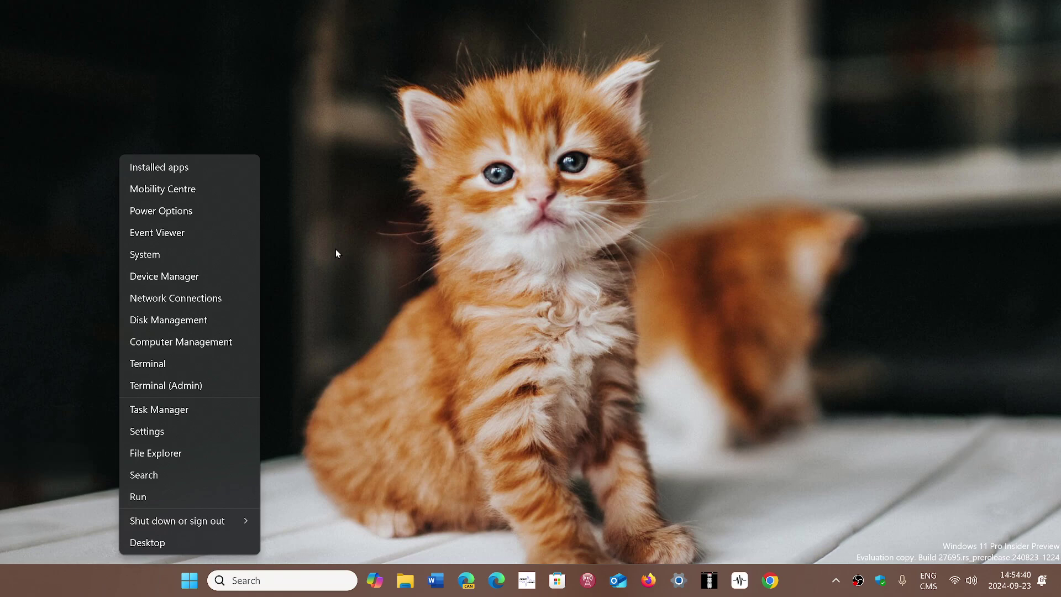
{"action": "left_click", "coordinate": [194, 411]}
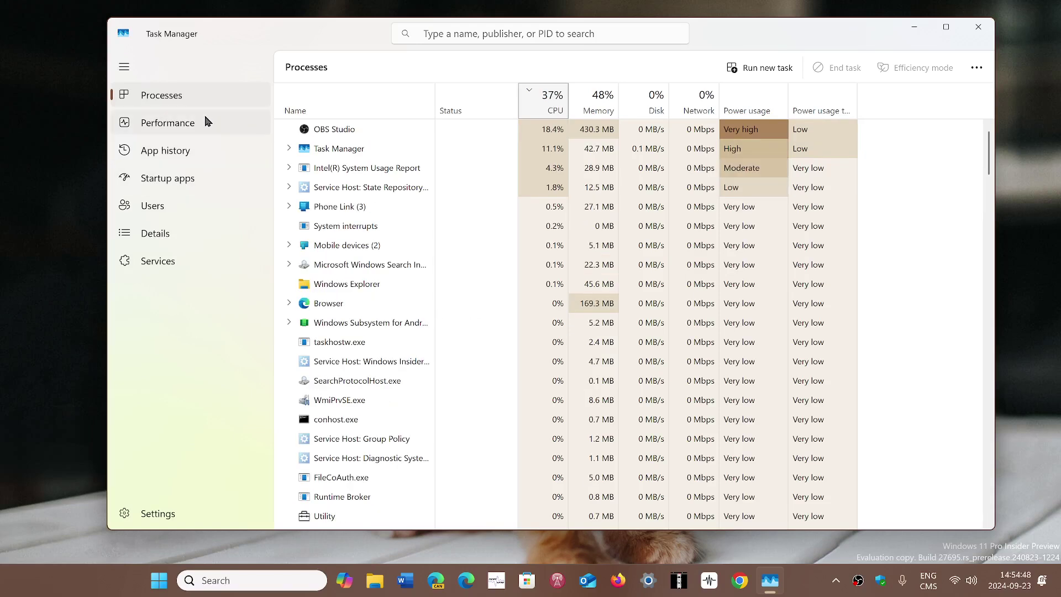
- Show the Performance graphs for GPU 0, the Intel Iris Plus Graphics 655
{"action": "left_click", "coordinate": [208, 123]}
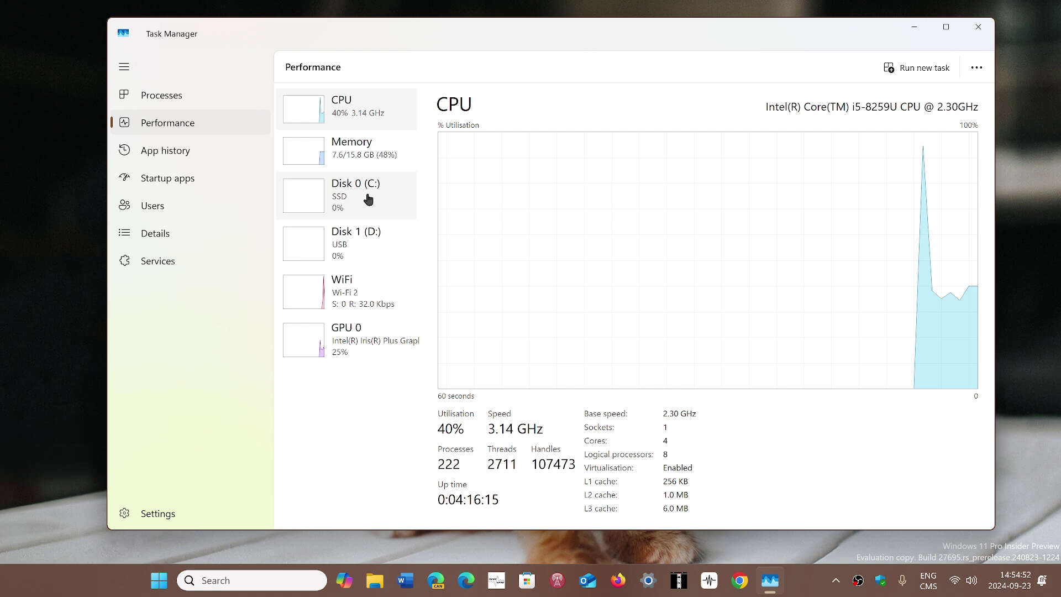
{"action": "left_click", "coordinate": [341, 349]}
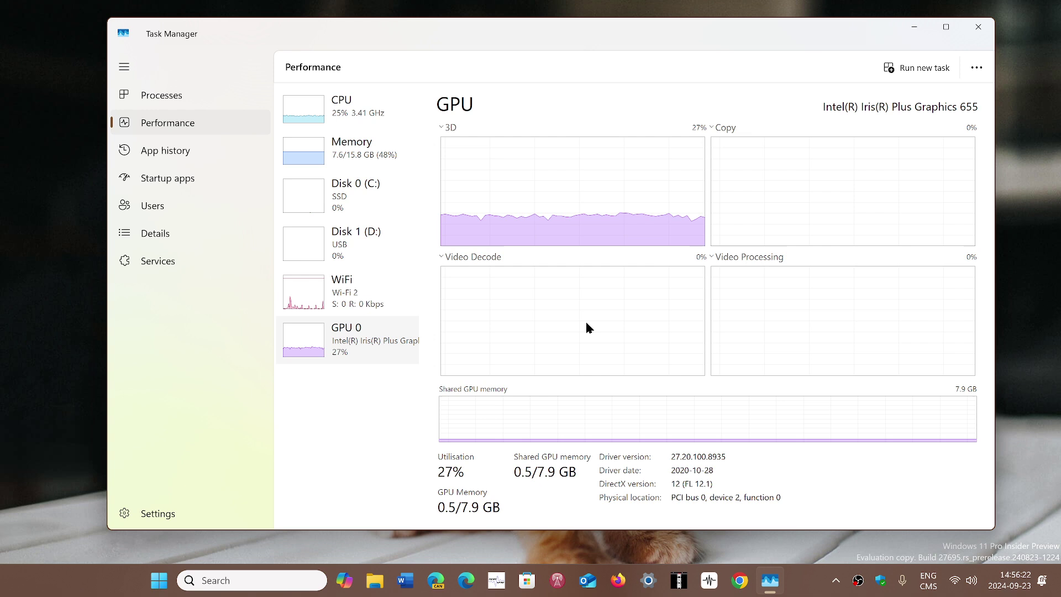
- Close the Task Manager window to reveal the kitten wallpaper
{"action": "left_click", "coordinate": [979, 31]}
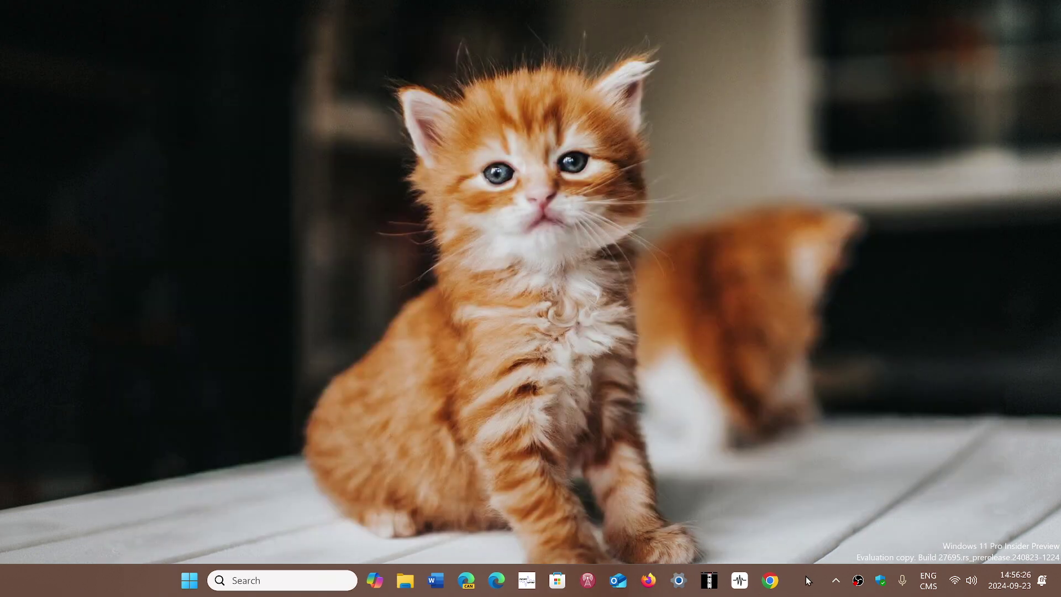